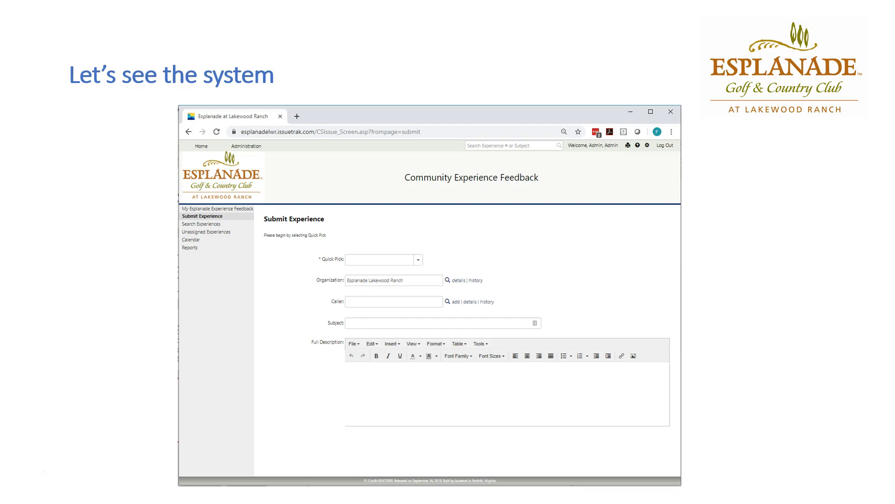
Leave the 'Let's see the system' slide for the live Community Experience Feedback site.
left_click(21, 461)
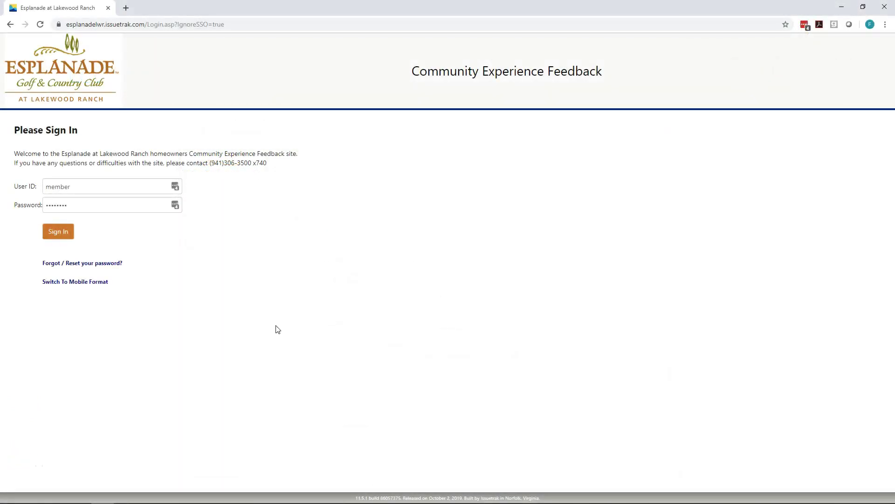
Sign in to the feedback site with the resident's user ID and password.
left_click(275, 327)
left_click(91, 232)
left_click(122, 318)
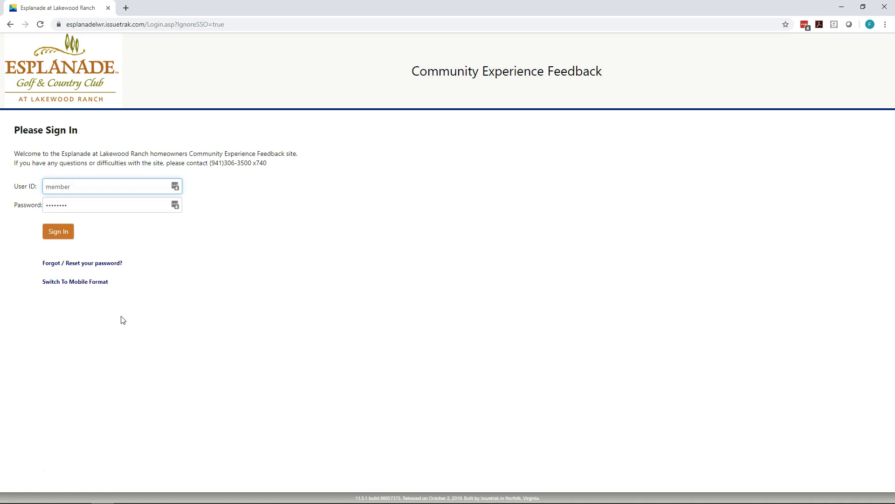
left_click(53, 231)
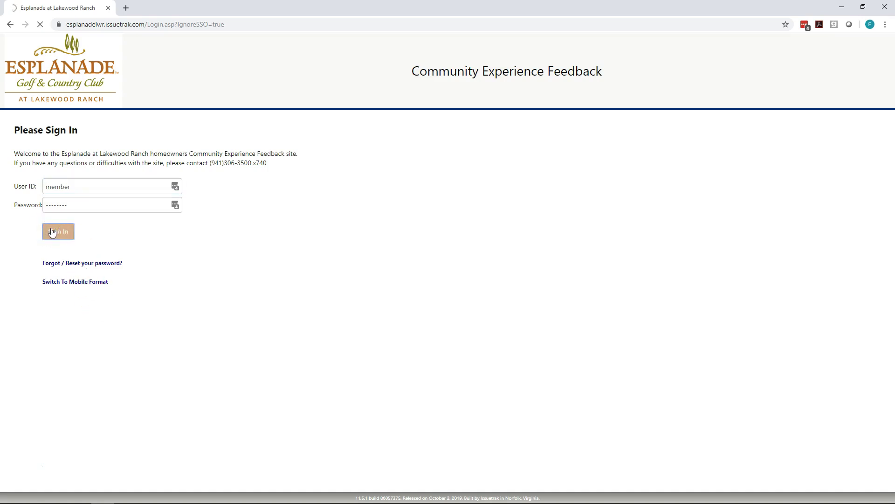
Search Quick Pick for 'wel' and choose Wellness Center - Fitness Center.
left_click(408, 258)
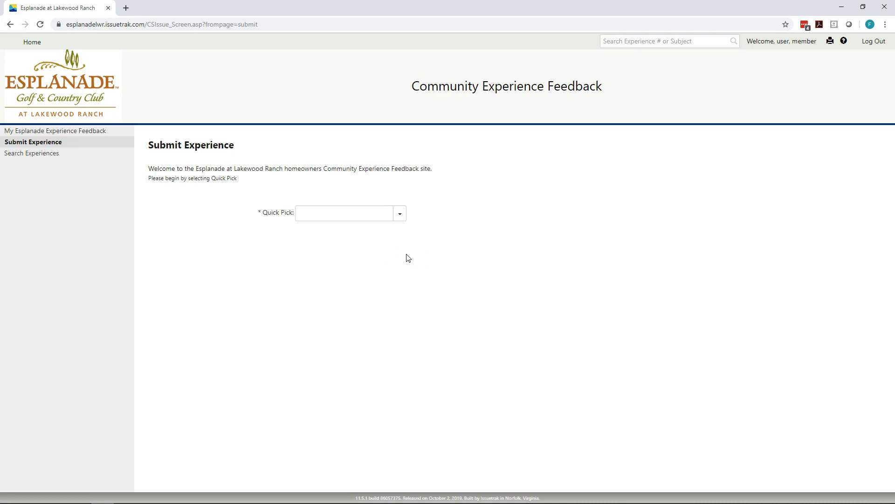
left_click(409, 252)
left_click(400, 214)
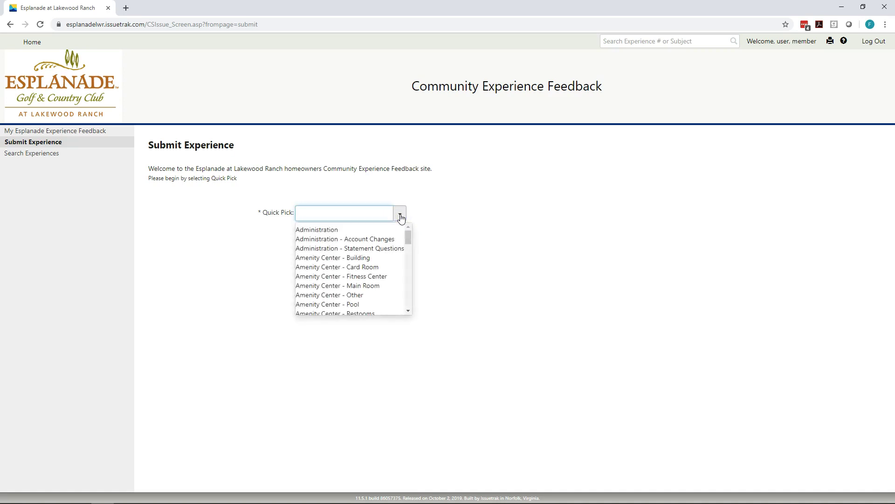
left_click(407, 235)
left_click(409, 232)
mouse_move(409, 239)
left_mouse_down()
mouse_move(408, 248)
mouse_move(411, 234)
left_mouse_up()
left_click(356, 215)
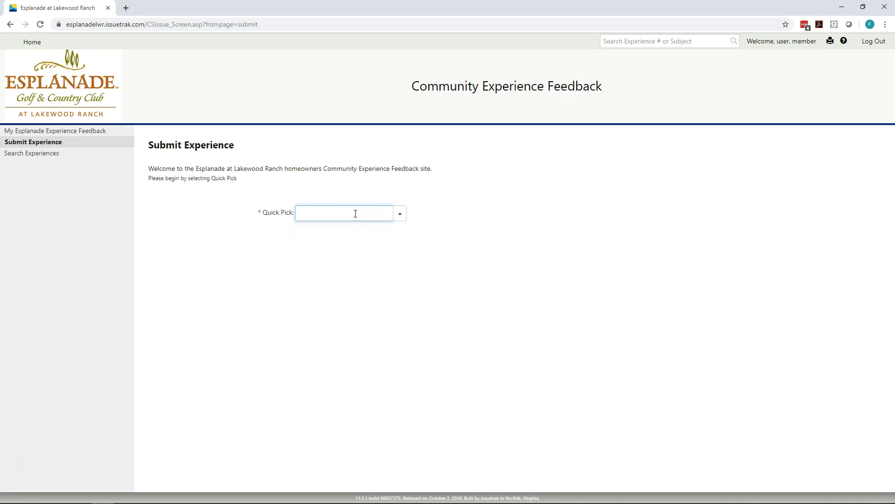
type("well")
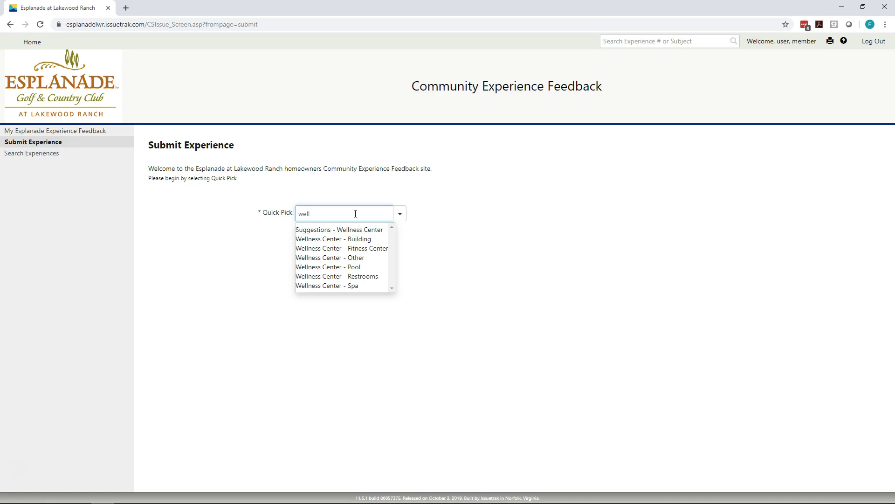
left_click(352, 234)
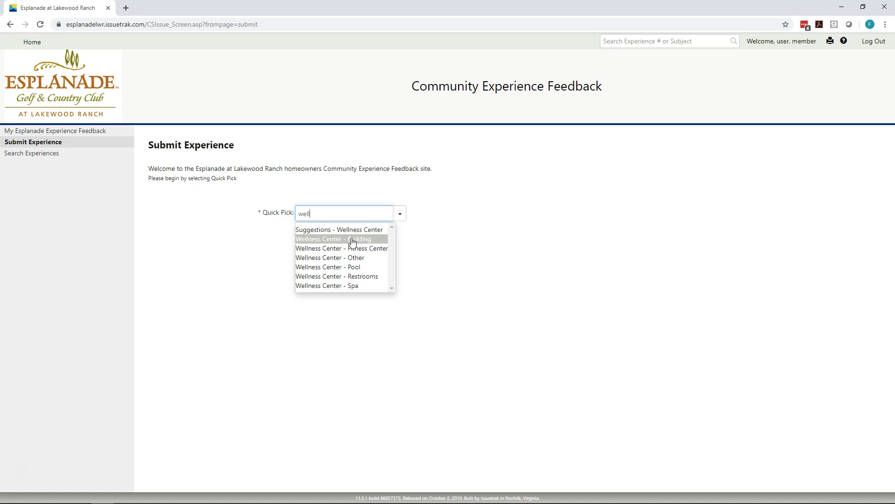
left_click_drag(352, 241, 352, 249)
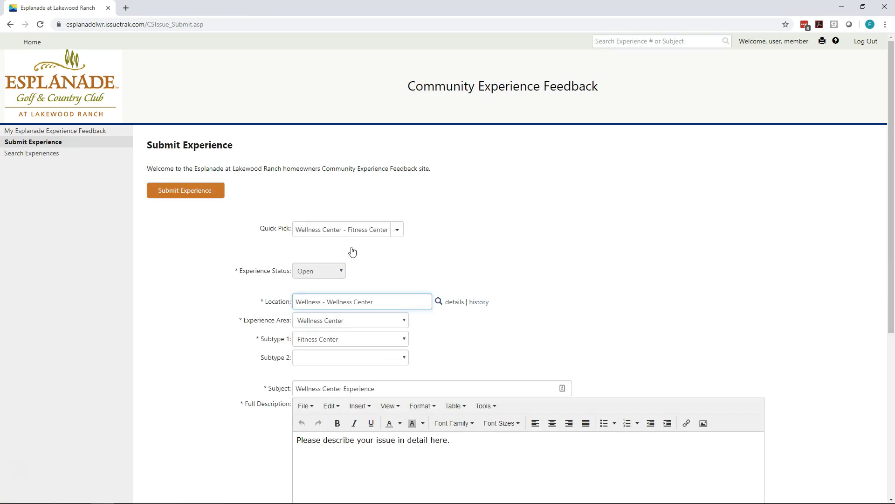
Scroll the wellness form and pick 'Machines Need Maintenance' for Subtype 2.
left_click_drag(892, 173, 892, 210)
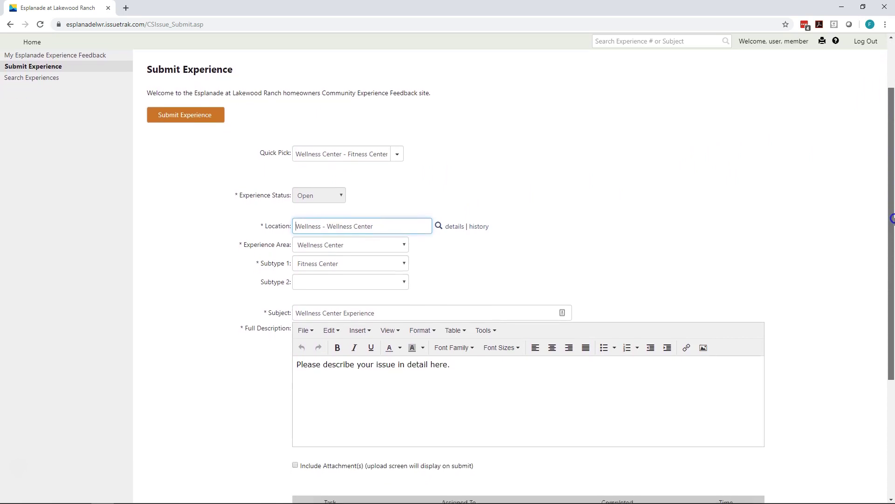
left_click_drag(892, 218, 892, 230)
left_click(666, 186)
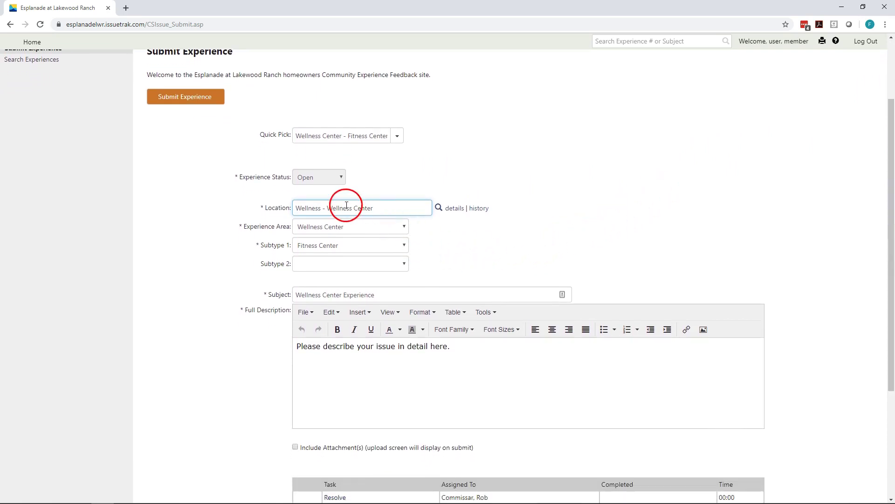
left_click(314, 207)
left_click(368, 206)
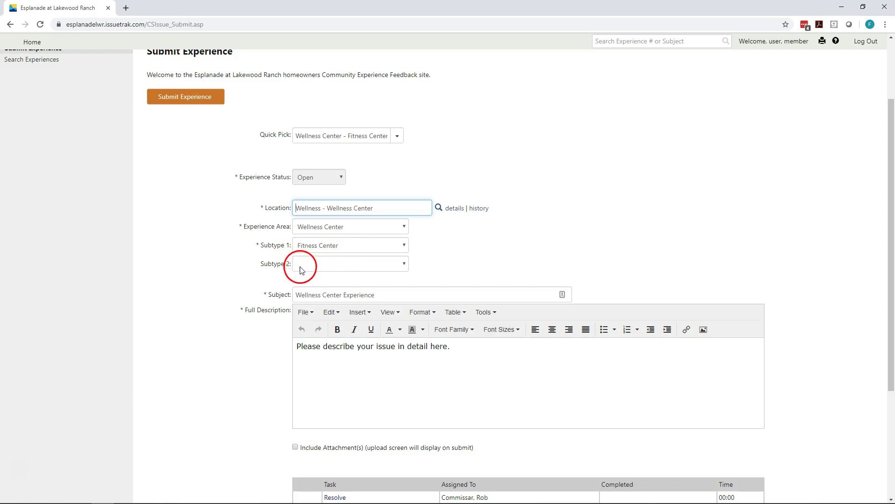
left_click(405, 264)
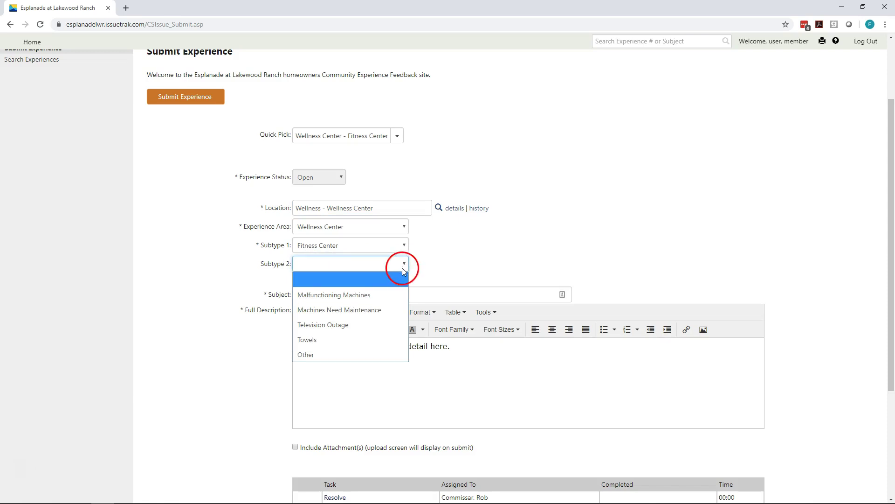
left_click(350, 309)
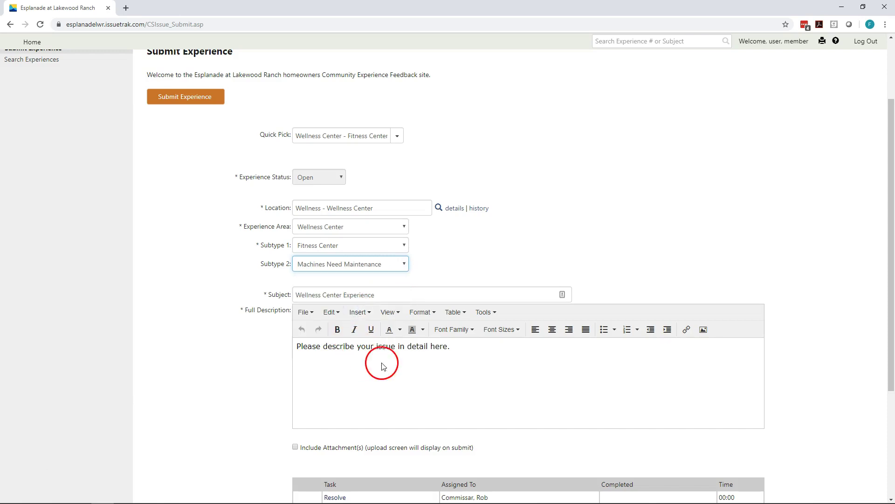
Replace the placeholder description with the middle treadmill squeaking issue, correcting the spelling to 'squeaking'.
left_click_drag(452, 347, 292, 348)
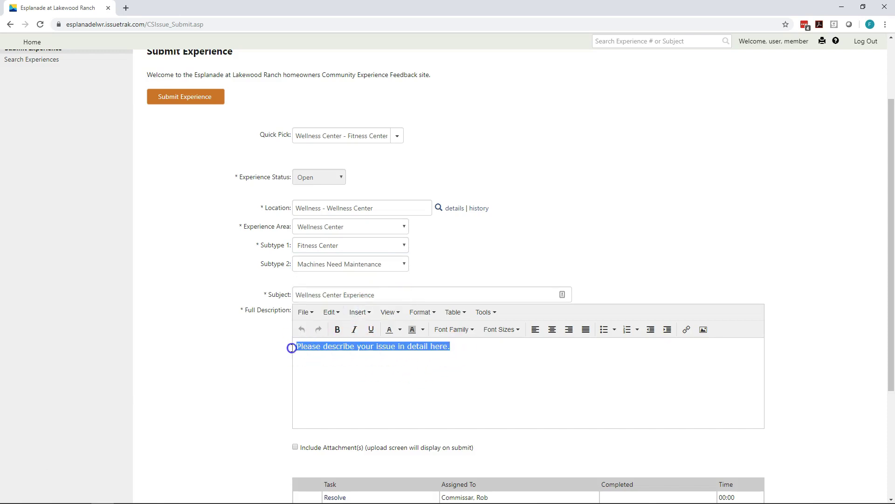
type("Tre")
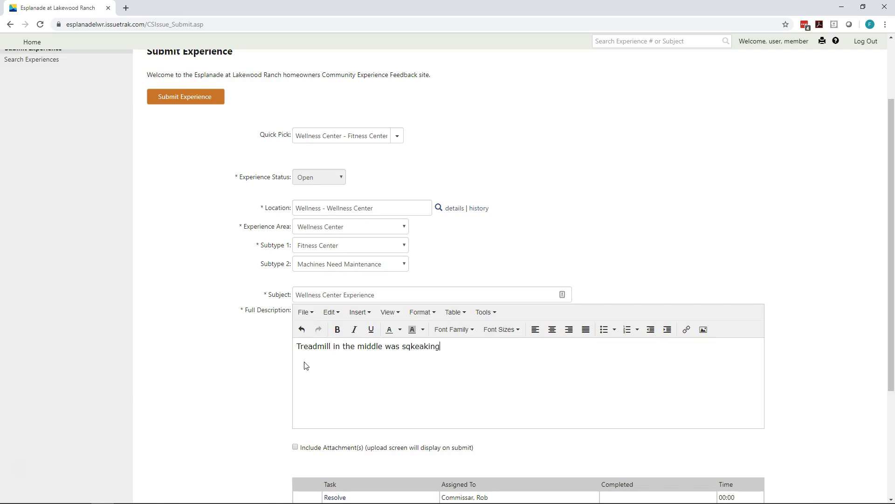
type(".")
right_click(426, 347)
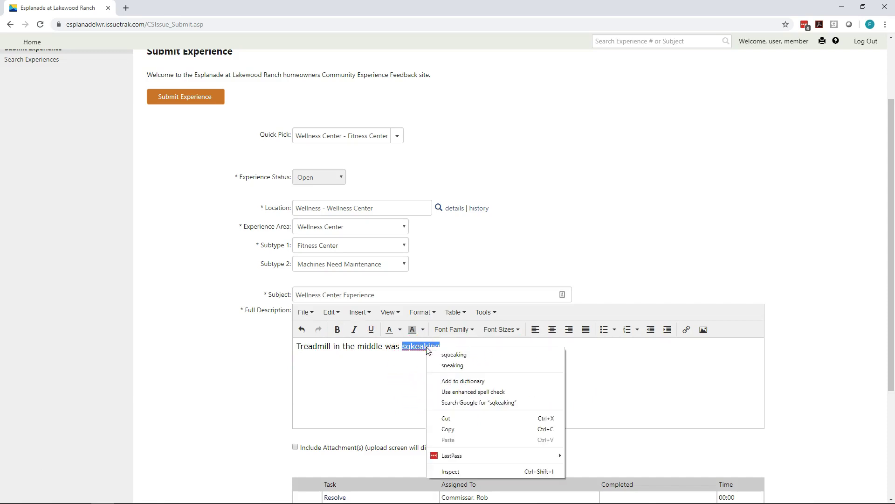
left_click(430, 355)
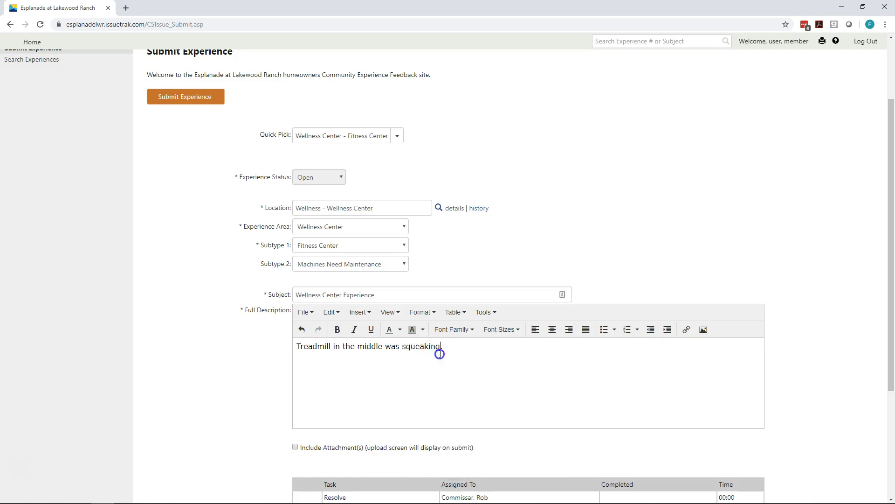
type(".")
Submit the wellness center experience, creating Experience #68.
scroll(415, 371, "down", 2)
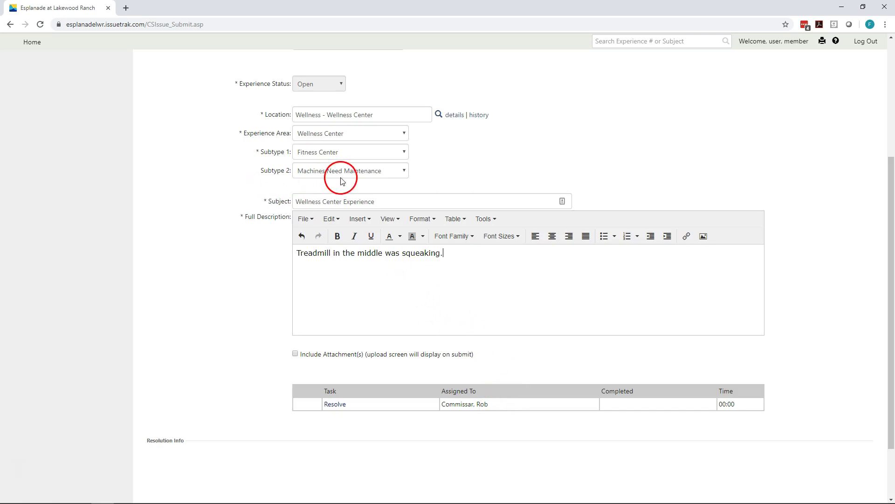
scroll(450, 255, "down", 1)
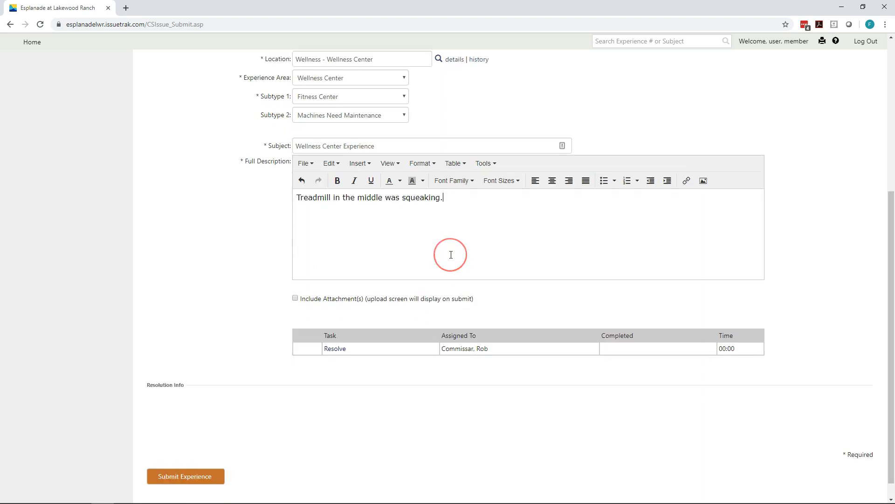
scroll(451, 255, "down", 1)
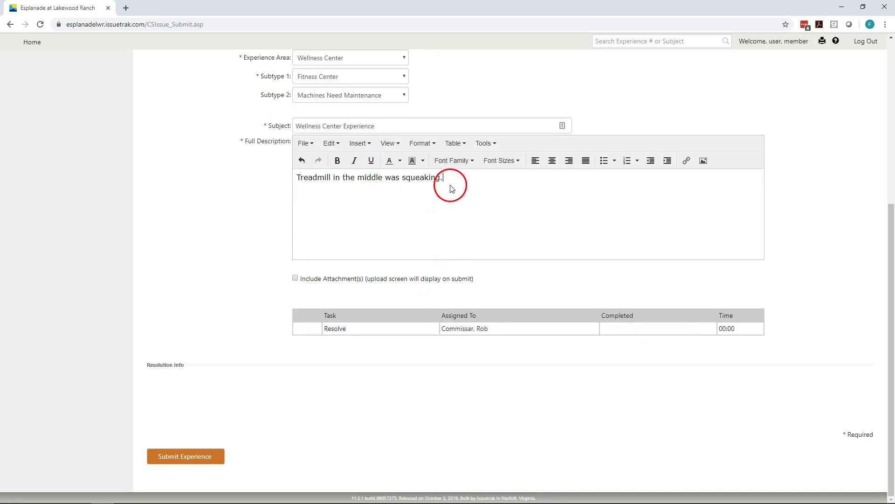
left_click(192, 458)
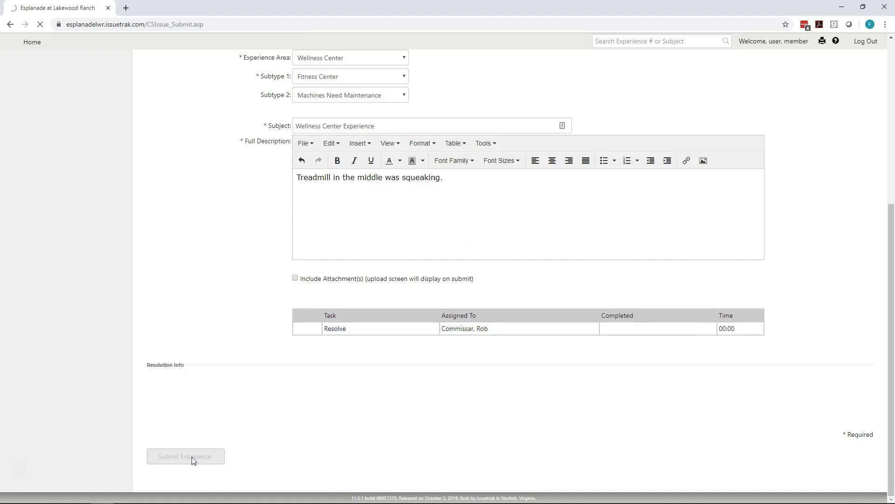
left_click(198, 447)
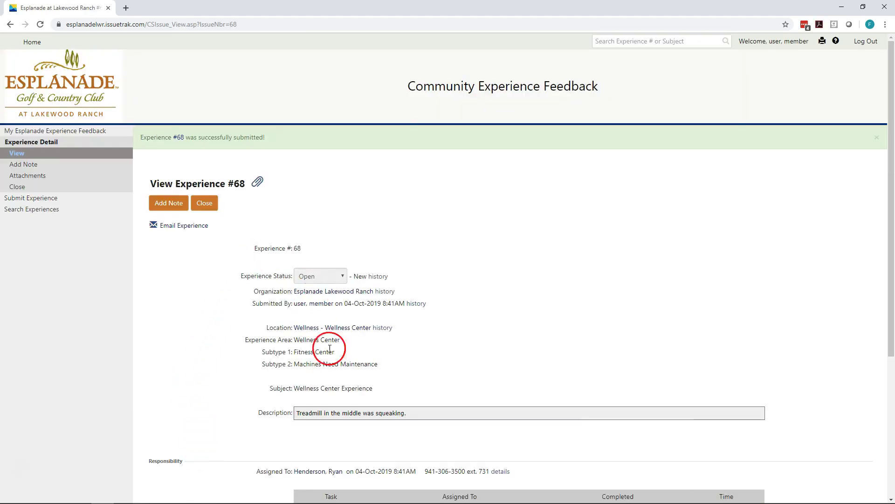
Review Experience #68's confirmation and details, then begin another experience submission.
scroll(339, 440, "down", 1)
scroll(339, 439, "down", 2)
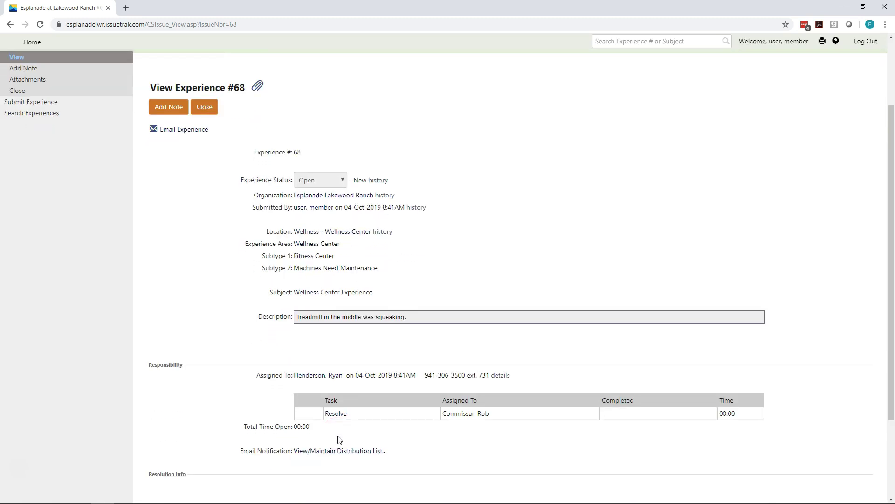
scroll(339, 452, "down", 1)
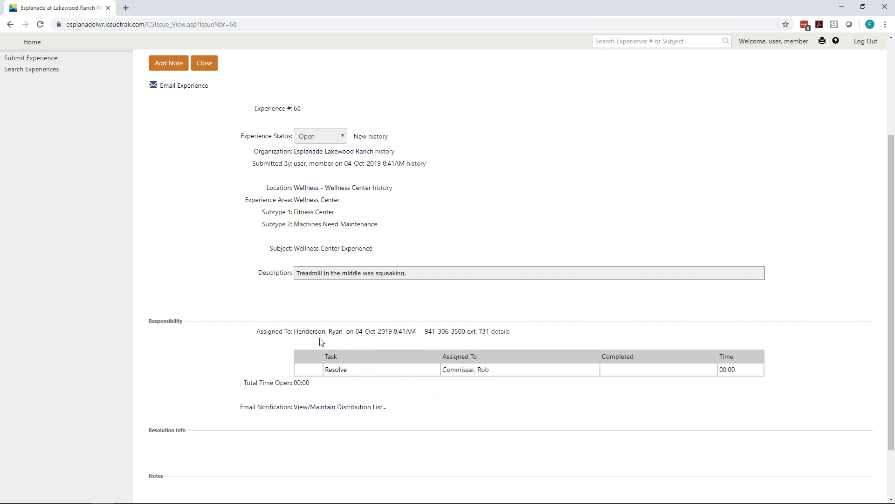
scroll(321, 342, "down", 2)
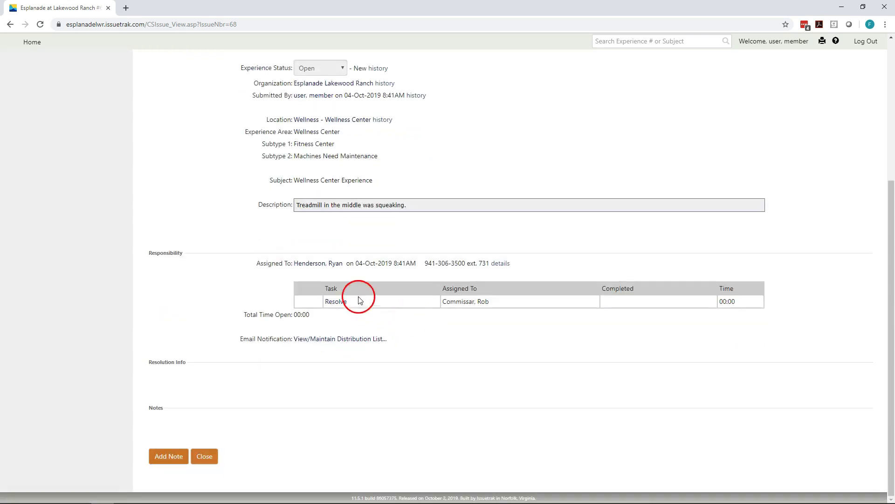
scroll(341, 281, "up", 2)
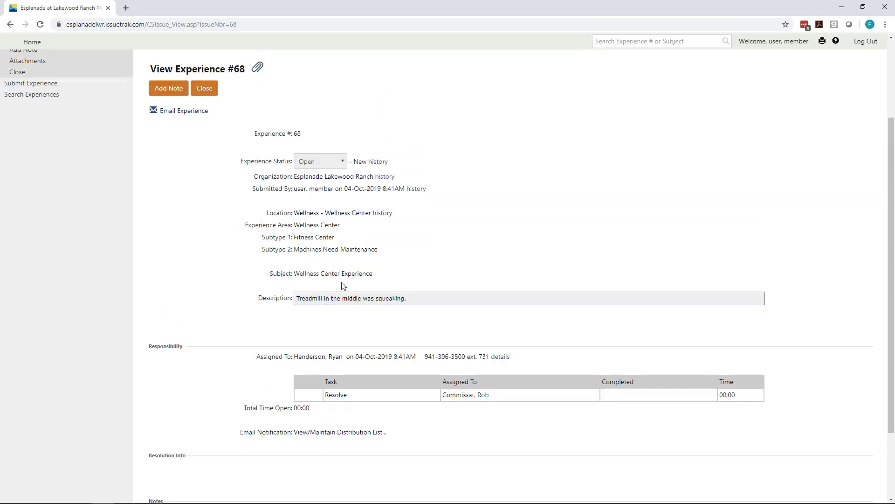
scroll(42, 185, "up", 2)
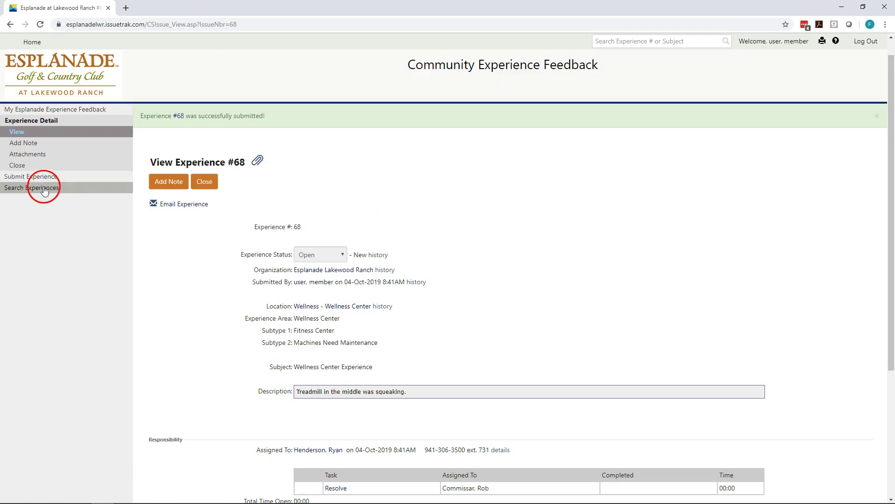
left_click(44, 179)
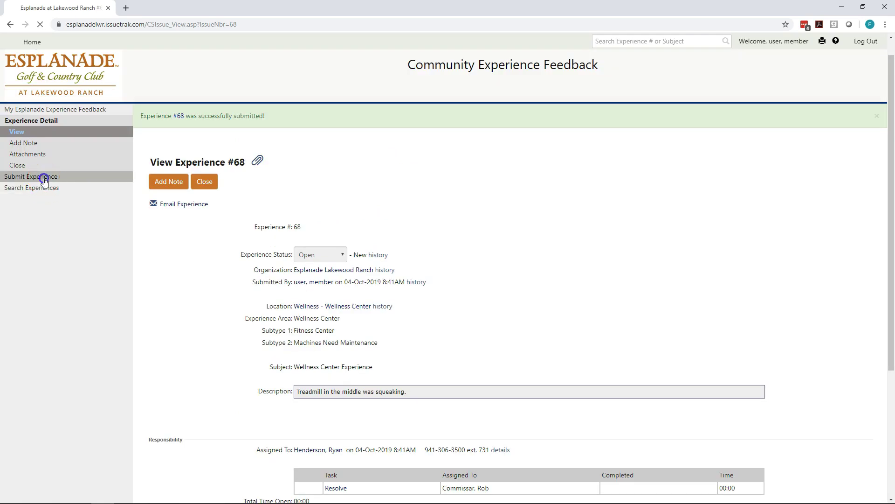
Search Quick Pick for 'golf' and choose Golf - Golf Course.
left_click(291, 256)
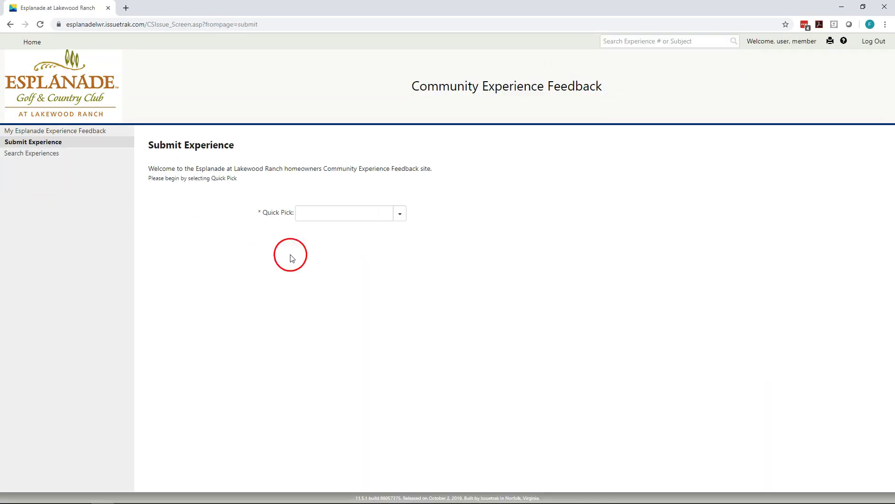
left_click(370, 217)
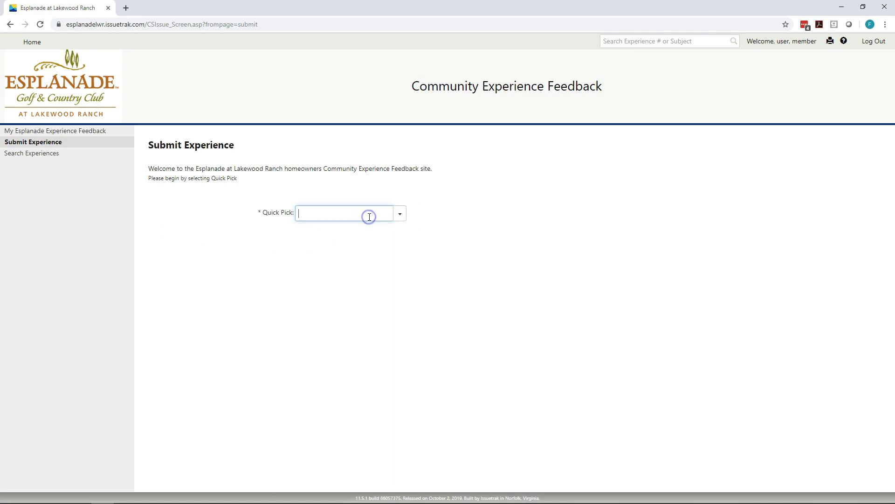
type("golf")
left_click(336, 266)
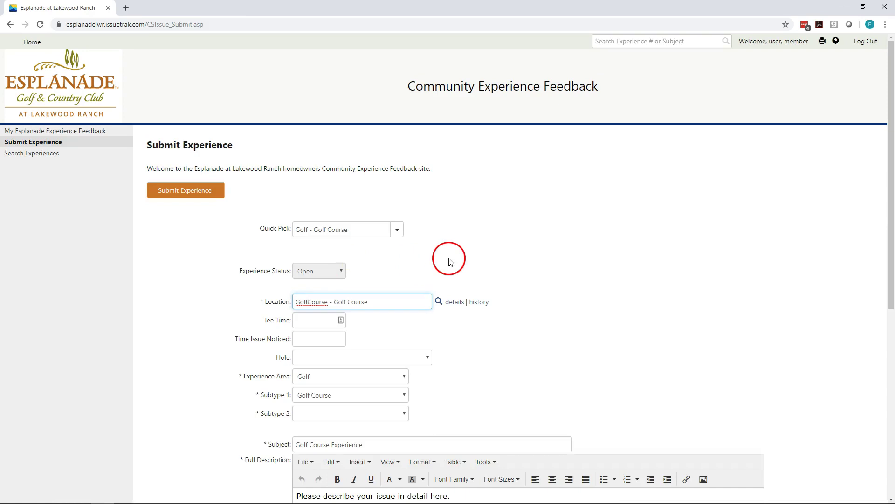
Set tee time 8:45am, time noticed 12:00pm, hole 8 and Subtype 2 Sand Buckets.
scroll(449, 258, "down", 2)
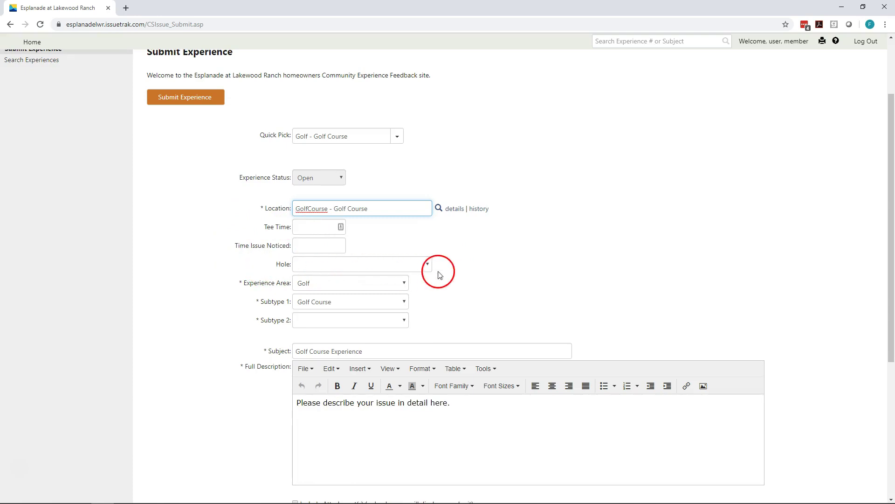
left_click(318, 231)
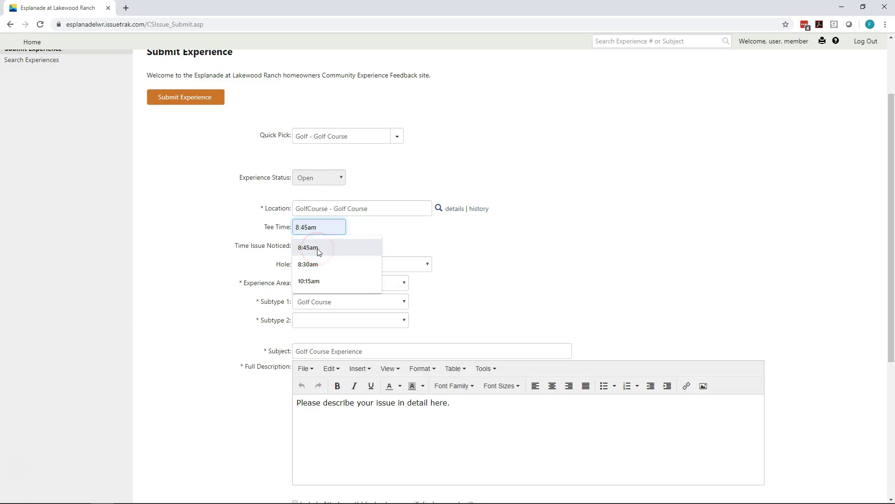
left_click(318, 248)
left_click(319, 247)
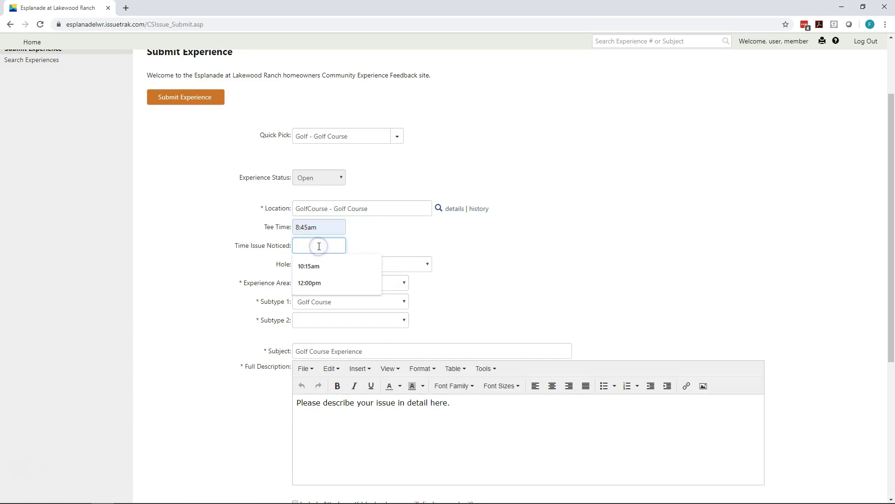
left_click(315, 283)
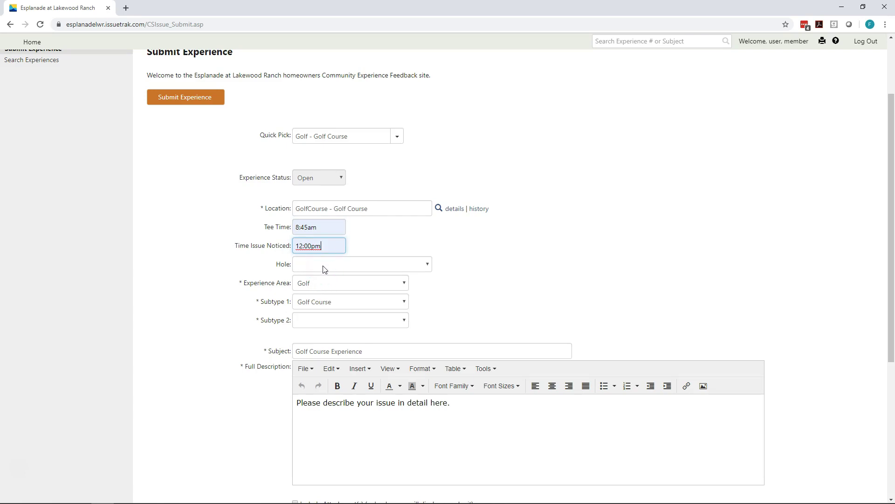
left_click(325, 266)
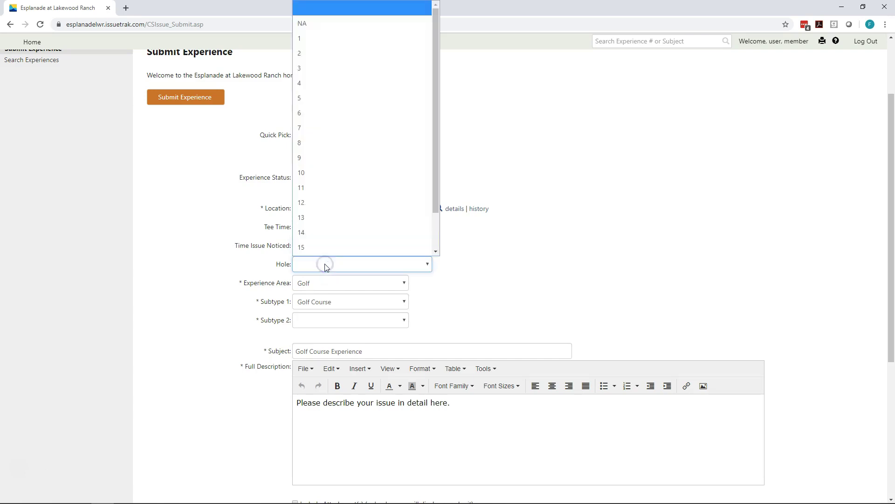
left_click(332, 129)
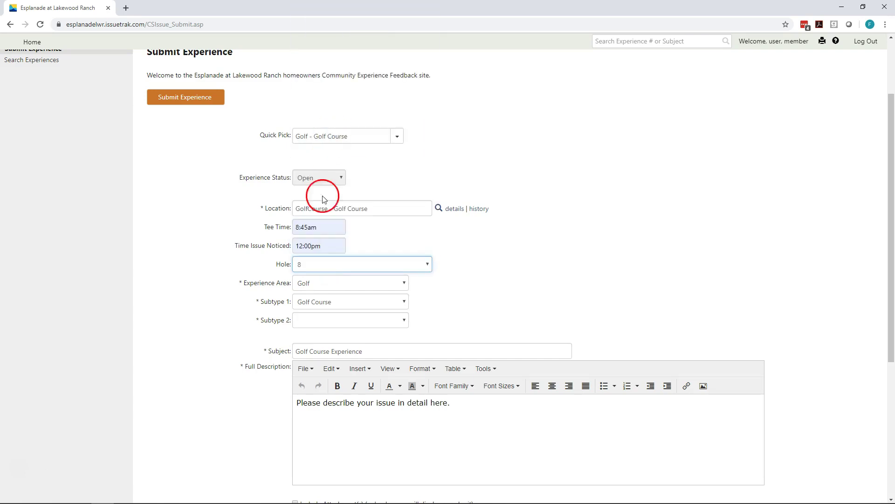
left_click(323, 320)
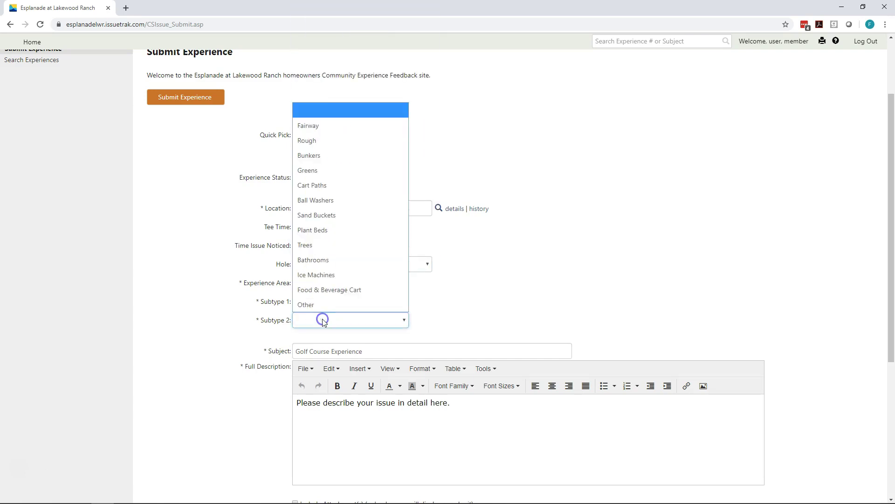
left_click(333, 216)
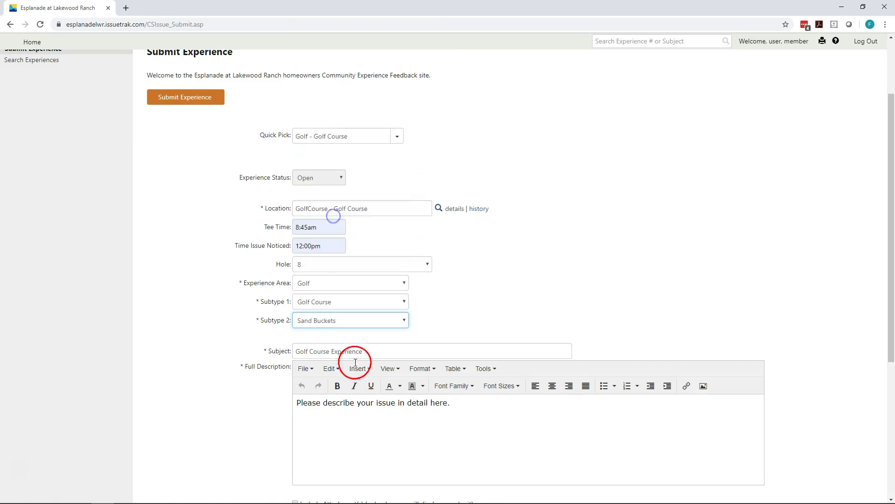
Describe that there was no sand at the tee and submit the golf course experience.
left_click_drag(456, 404, 271, 422)
type("The")
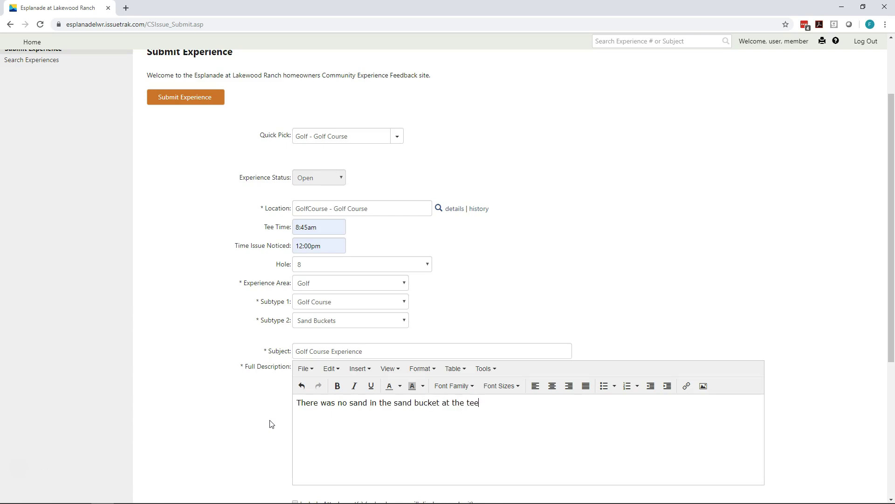
left_click(399, 425)
scroll(401, 427, "down", 1)
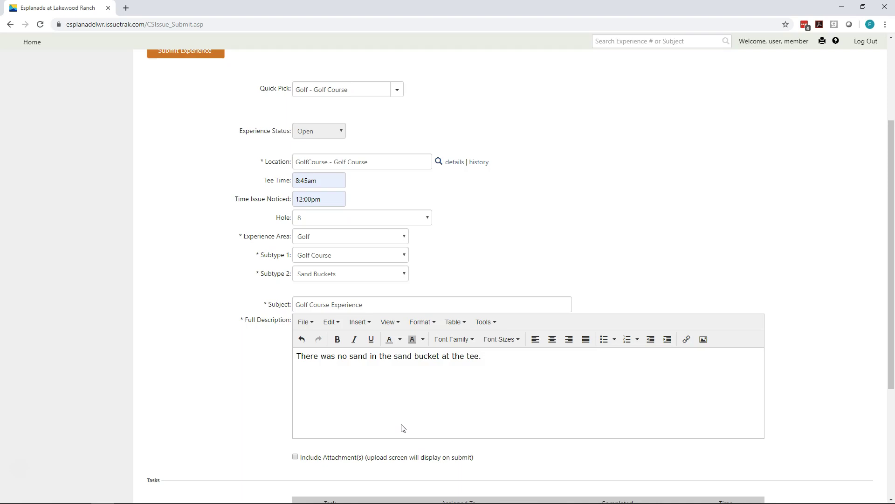
left_click(398, 428)
left_click(370, 425)
scroll(372, 426, "down", 3)
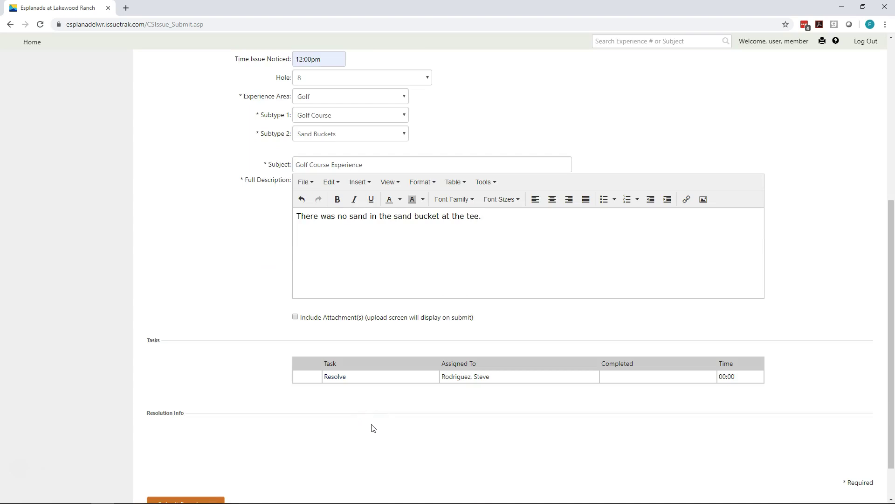
scroll(233, 466, "down", 1)
left_click(206, 457)
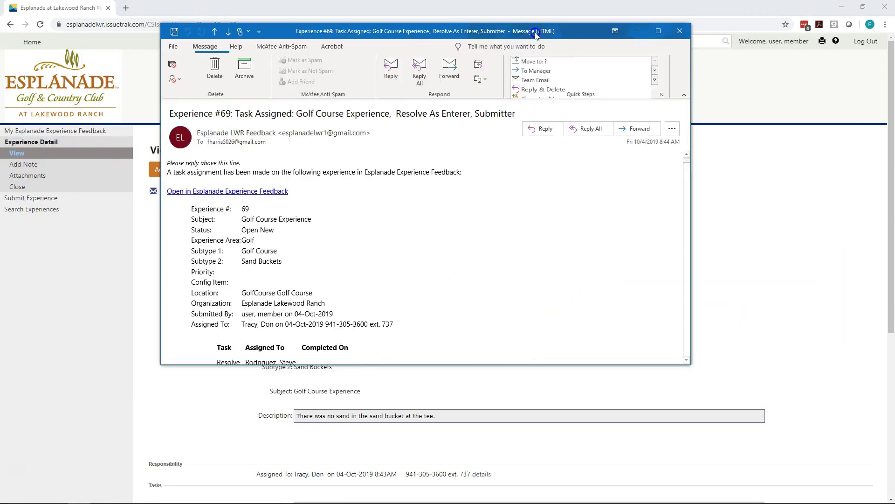
Enlarge the Experience #69 notification email to read it fully and begin a reply.
left_click_drag(528, 49, 523, 70)
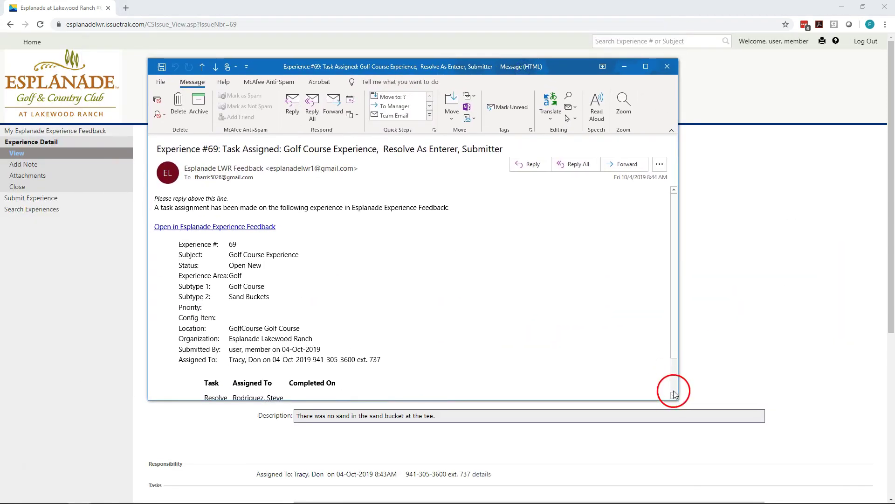
left_click_drag(676, 399, 706, 465)
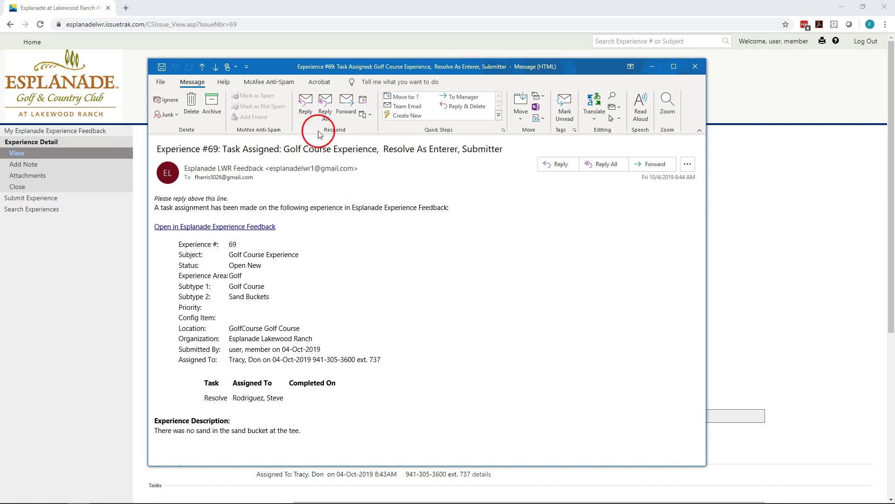
left_click(307, 111)
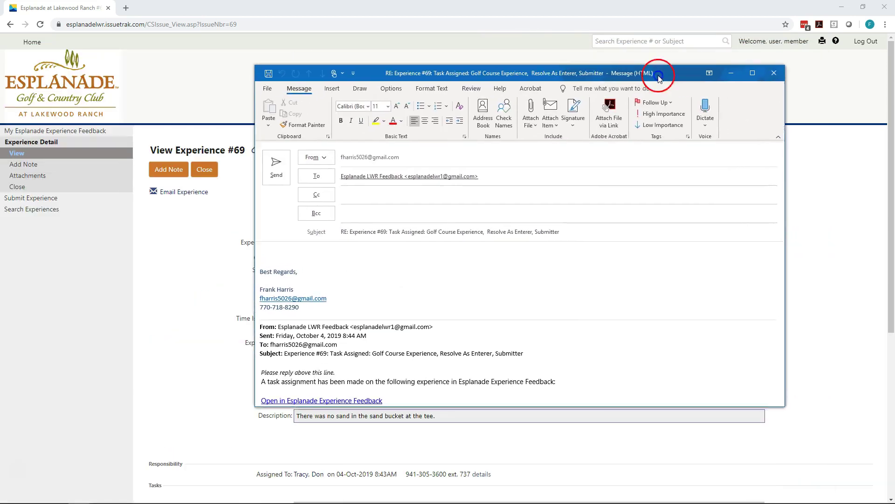
Reply to the notification with 'Actually, there was one scoop left' and send it.
left_click_drag(659, 70, 455, 195)
left_click(322, 233)
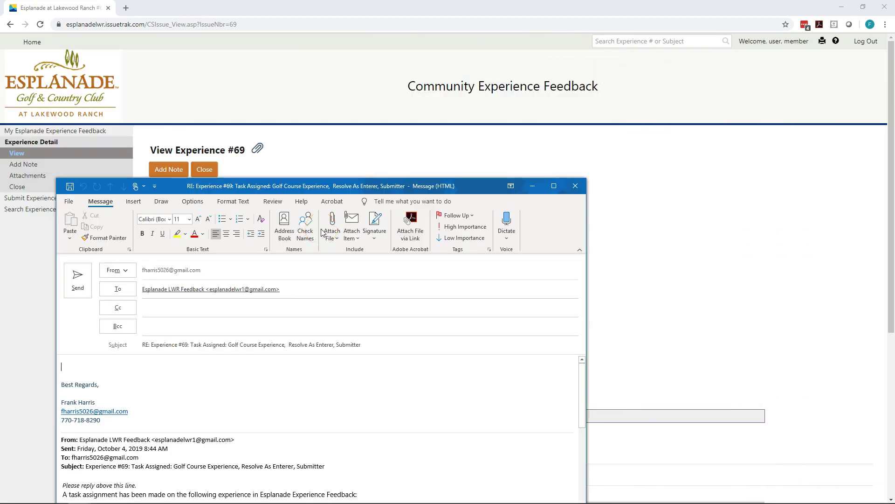
type("Actually, there was one scoop left.")
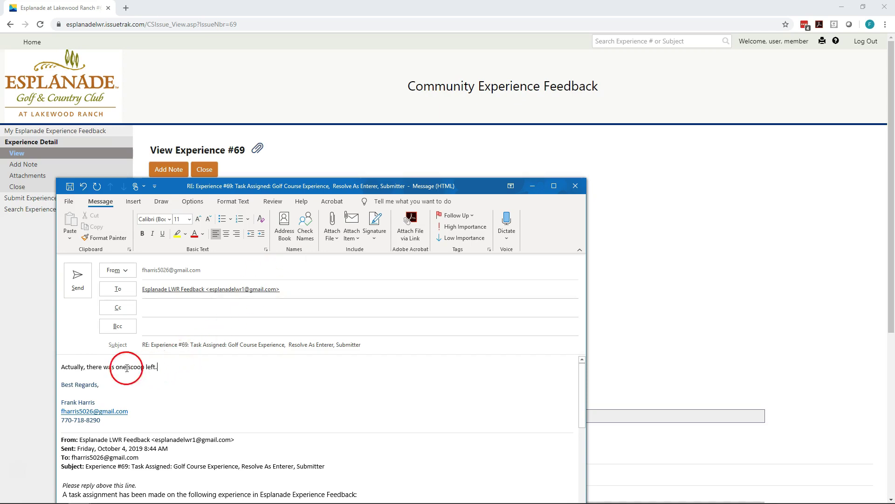
left_click(83, 292)
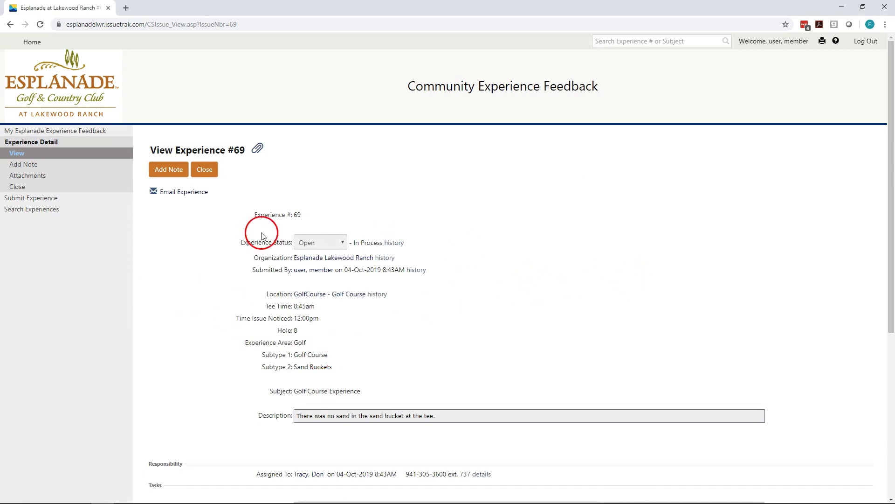
Start a new experience by searching Quick Pick for 'land' and choosing Landscaping - Irrigation.
left_click(97, 133)
left_click(37, 181)
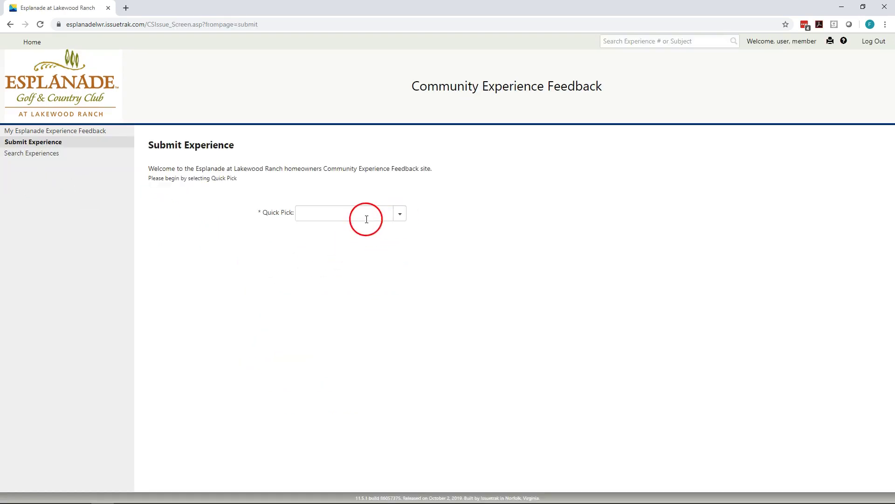
left_click(367, 219)
type("land")
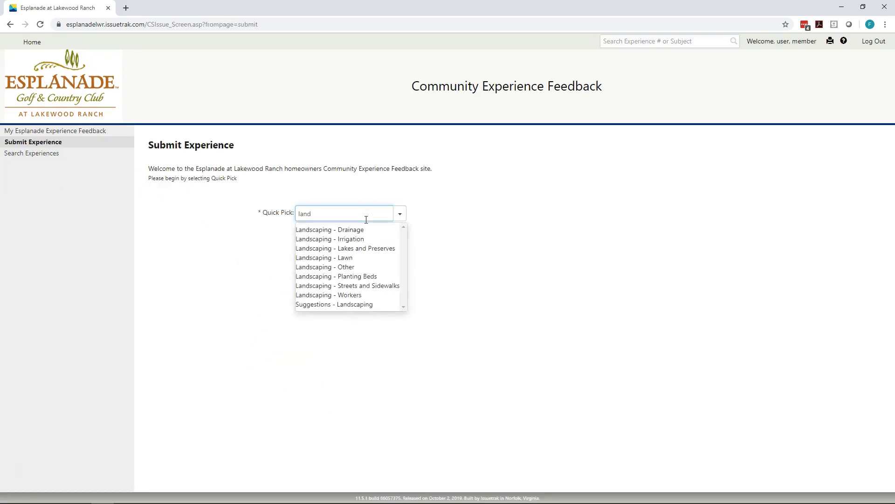
left_click_drag(366, 220, 355, 240)
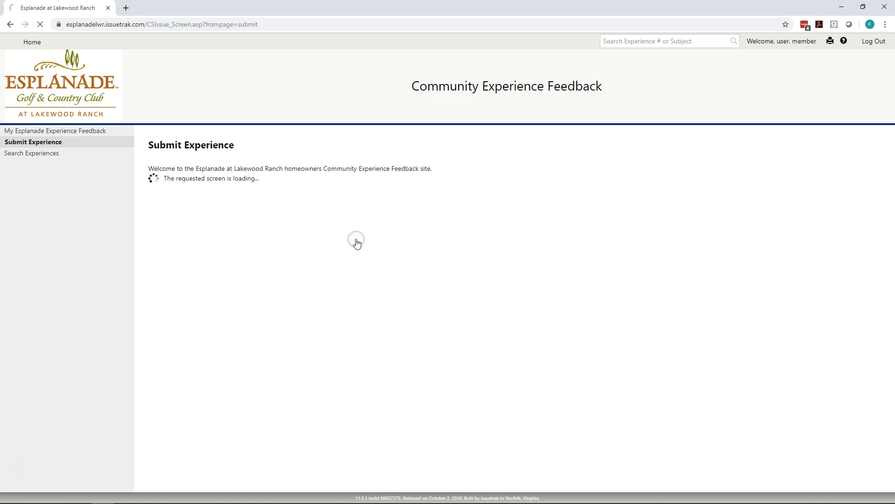
Set the irrigation report's Subtype 2 to Timer Not Working.
left_click(356, 269)
scroll(357, 270, "down", 2)
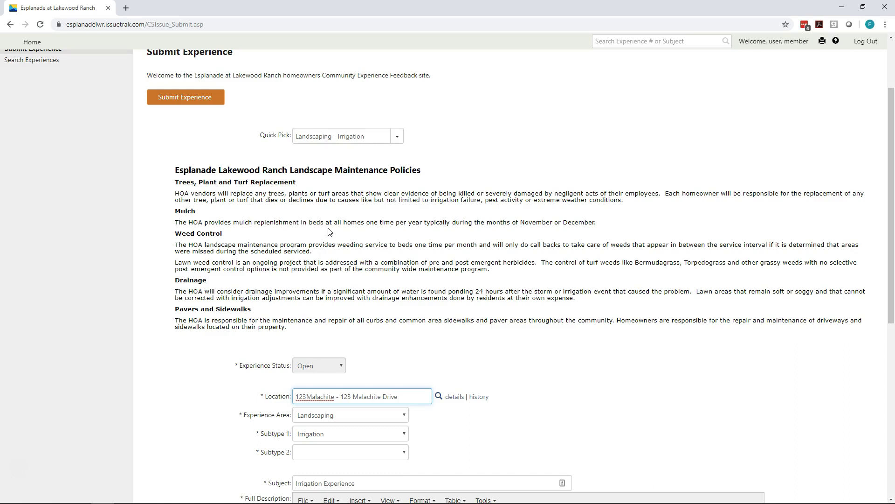
scroll(330, 232, "down", 3)
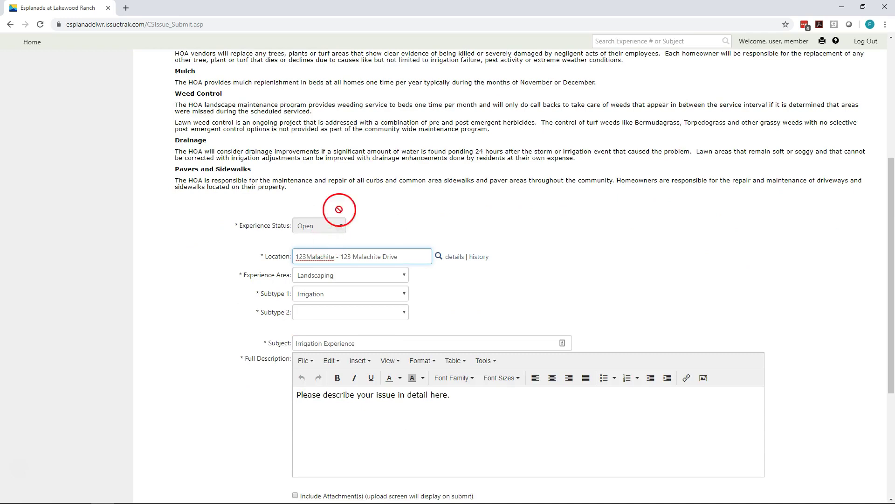
scroll(366, 170, "down", 1)
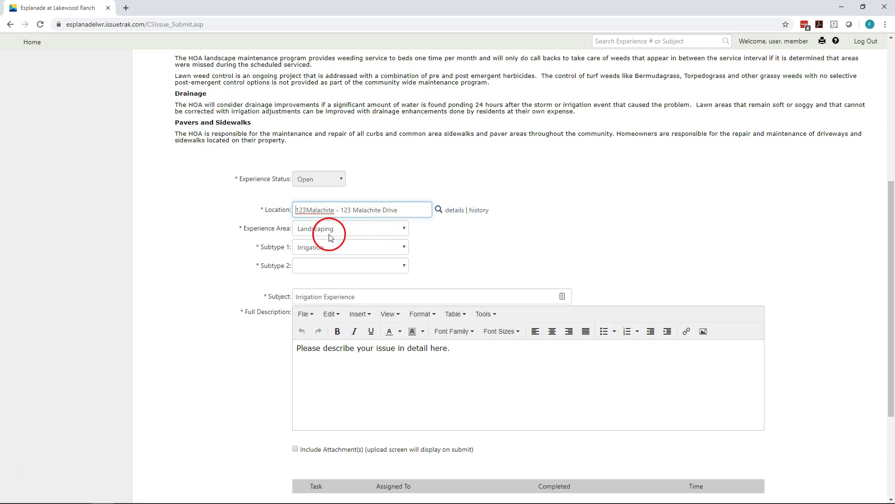
left_click(405, 265)
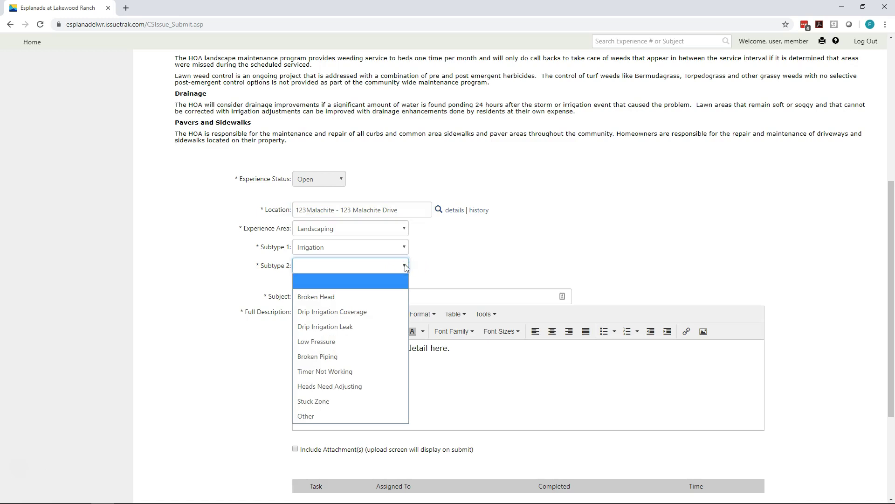
left_click(351, 370)
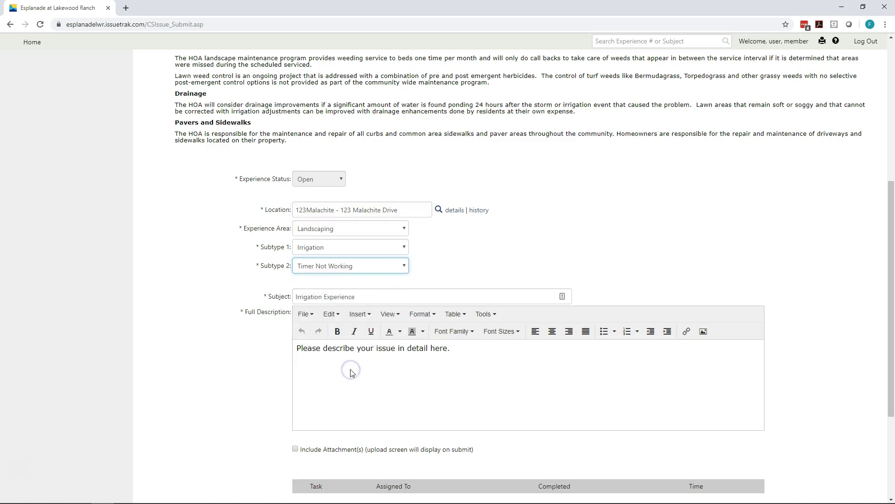
Replace the description with 'My timer has not worked for the past week.' and submit.
left_click_drag(350, 369, 267, 347)
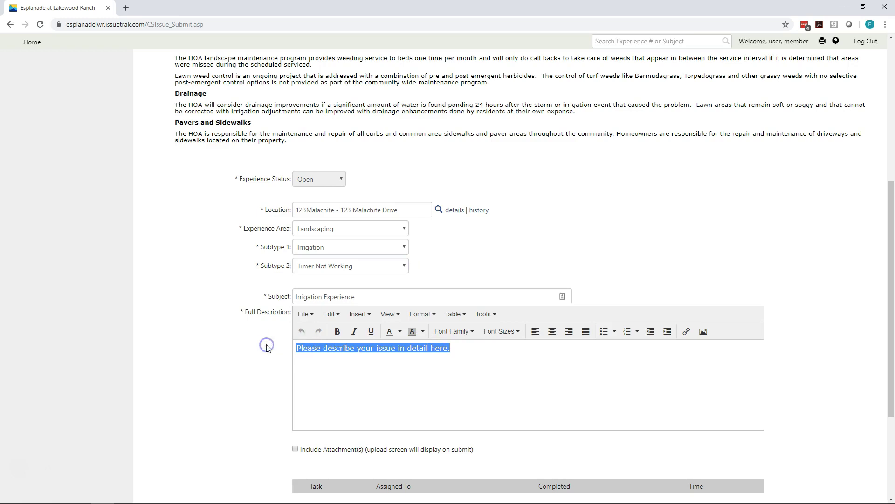
type("My timer")
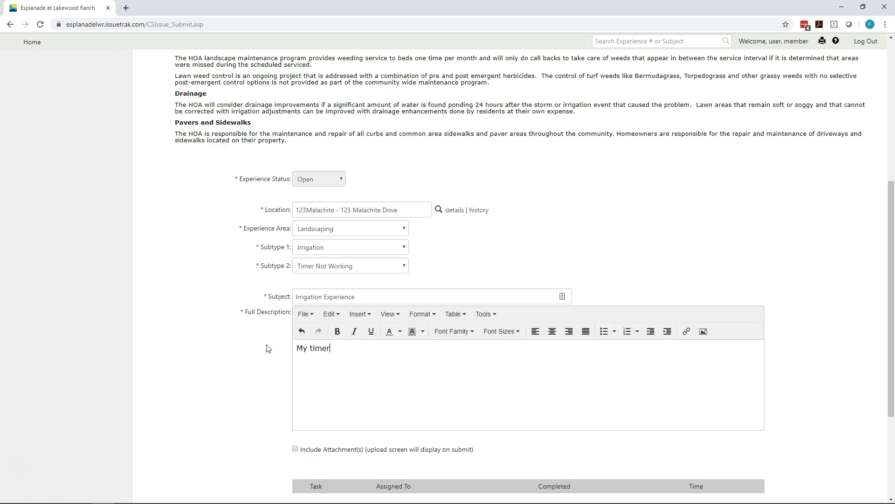
type(" has not worked for the past week.")
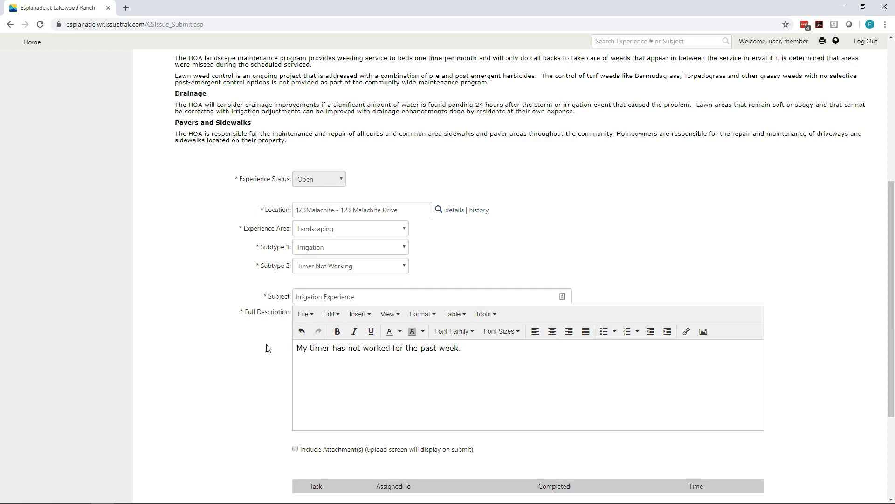
scroll(267, 348, "down", 2)
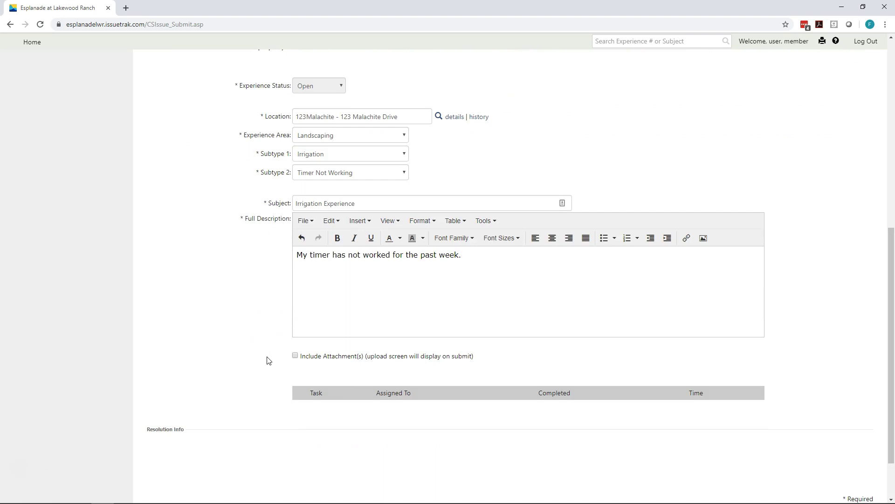
scroll(242, 388, "down", 2)
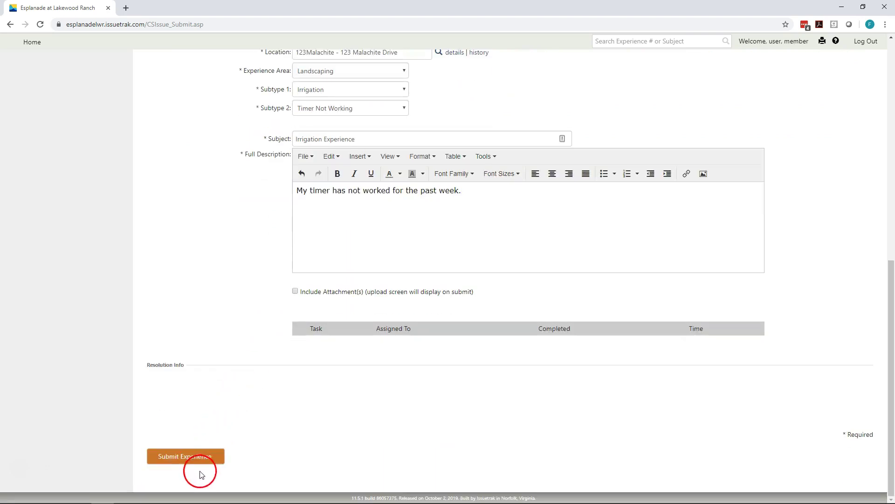
left_click(189, 459)
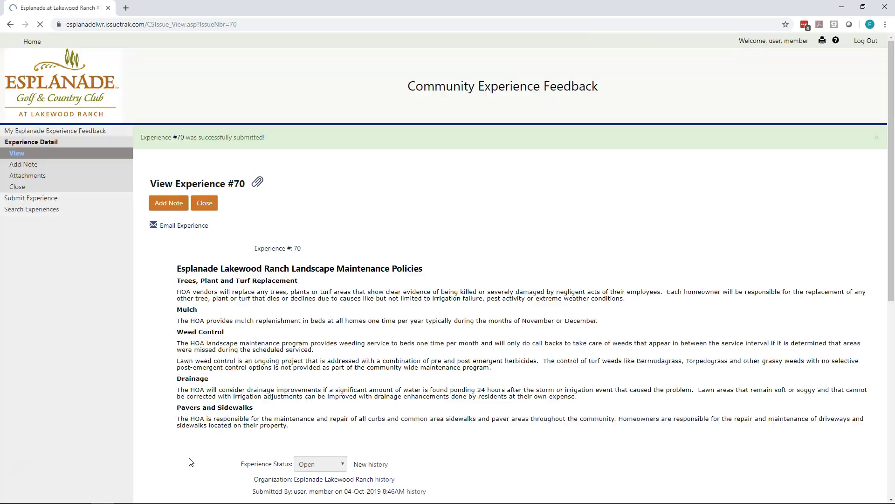
scroll(380, 332, "down", 5)
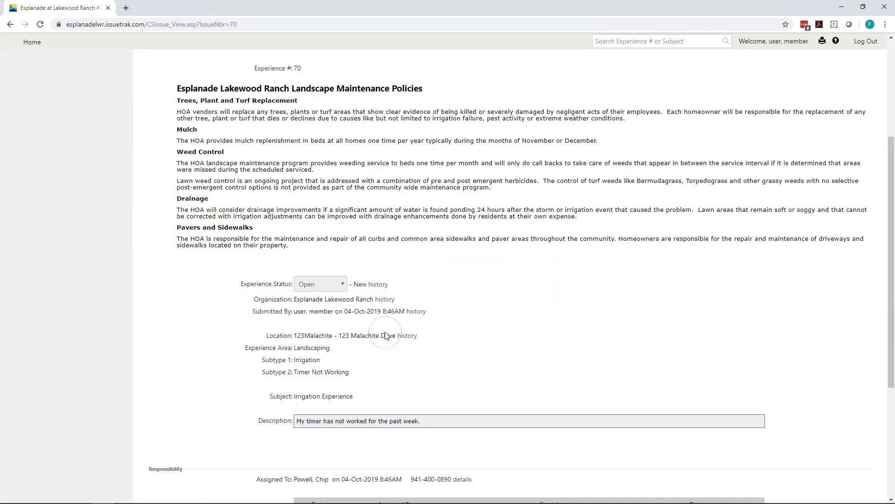
scroll(386, 337, "down", 2)
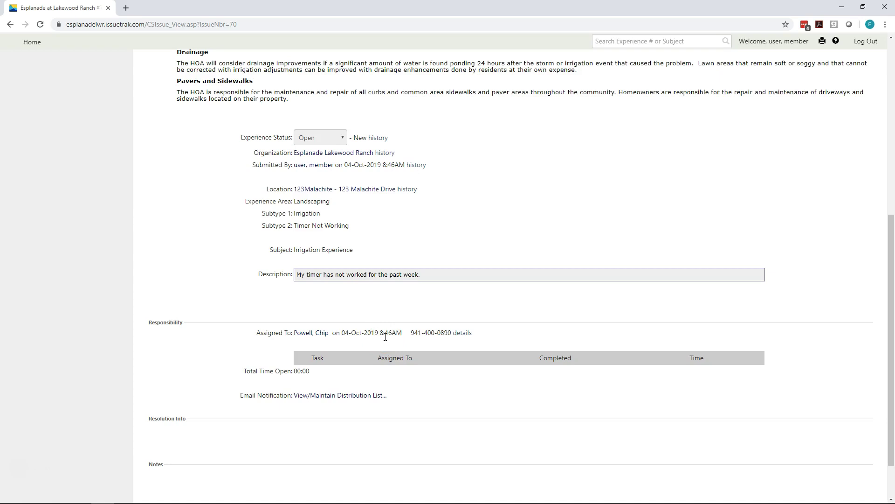
left_click(385, 335)
scroll(375, 334, "up", 10)
left_click(4, 187)
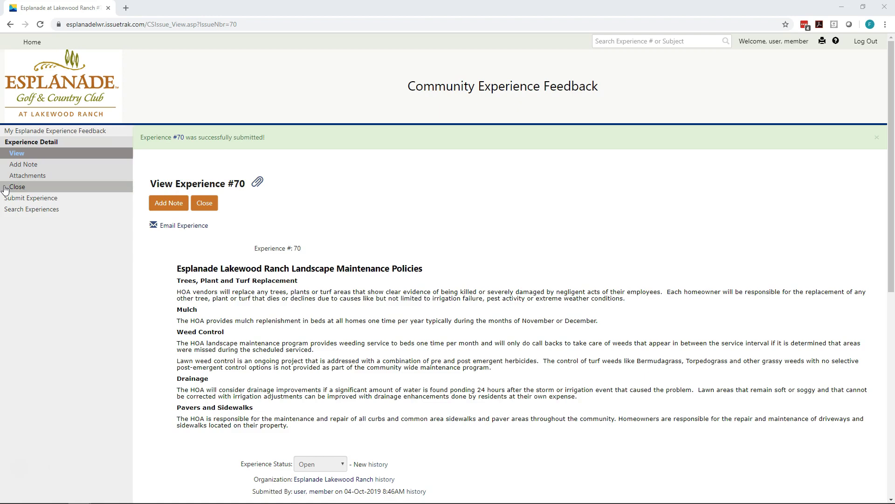
left_click(44, 214)
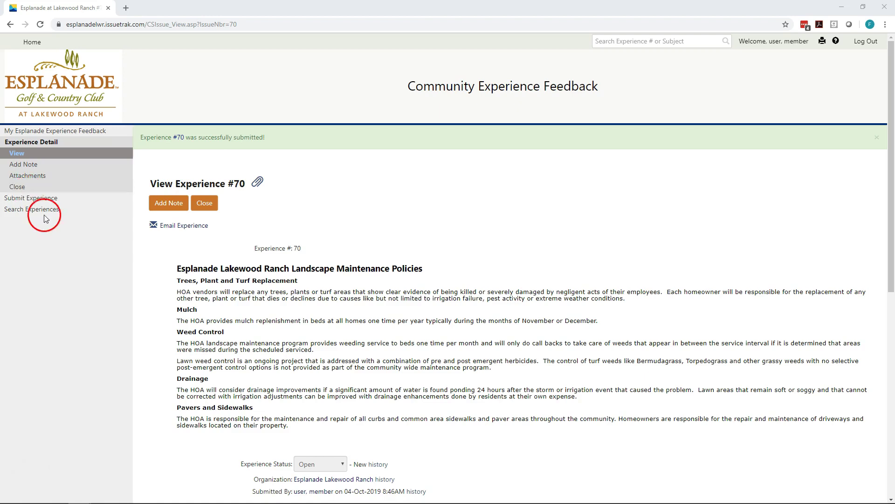
Open the My Experiences list of four submissions and view Experience #69.
left_click(56, 132)
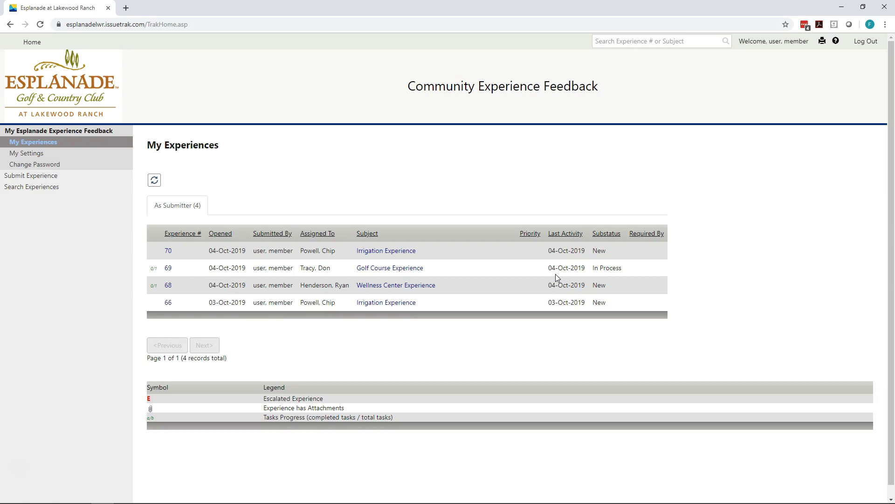
left_click(552, 275)
left_click(381, 271)
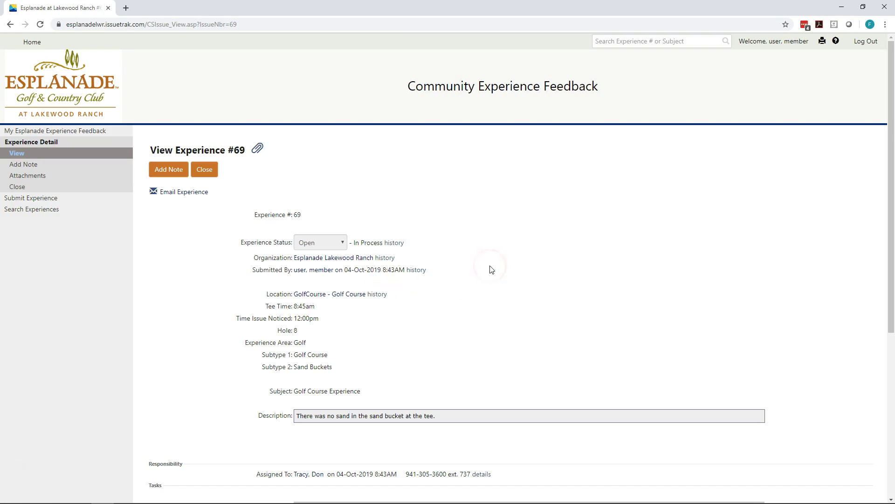
scroll(490, 271, "down", 6)
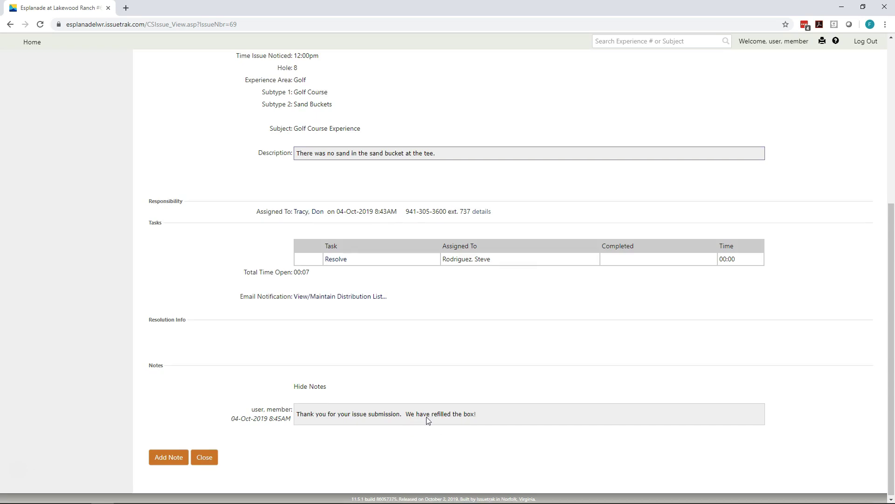
scroll(426, 418, "up", 6)
left_click(40, 131)
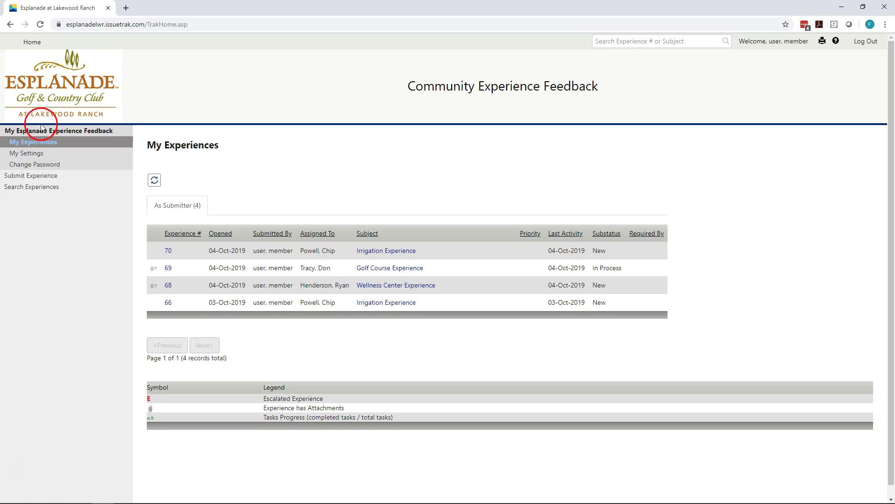
Log out to the Please Sign In page and highlight the site's contact phone number.
left_click(872, 42)
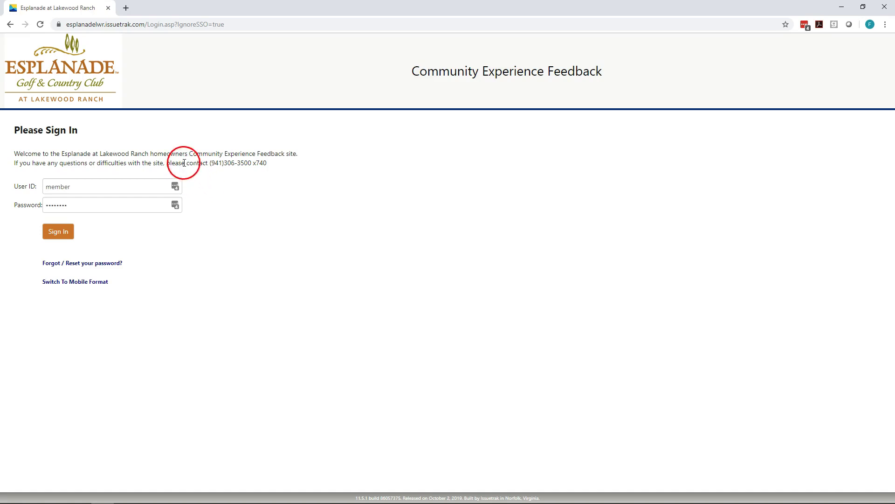
left_click_drag(193, 163, 267, 165)
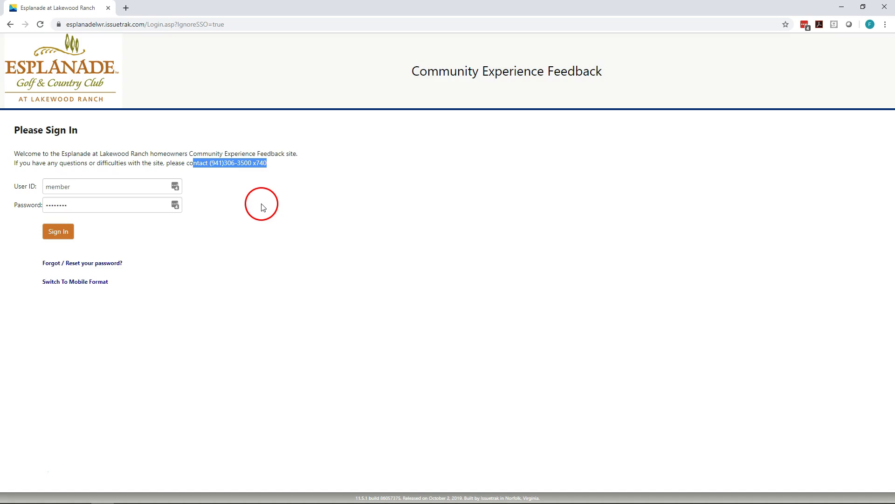